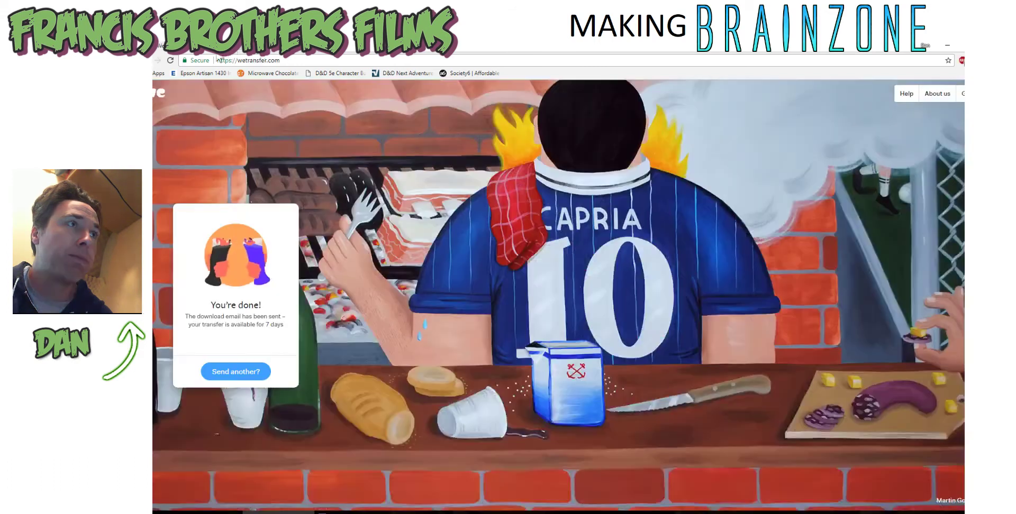
Switch to After Effects and play the Reco-Stomach-Cut-USE composition from the start to review the footage's length and speed
mouse_move(253, 48)
left_mouse_down()
mouse_move(253, 452)
mouse_move(264, 60)
left_mouse_up()
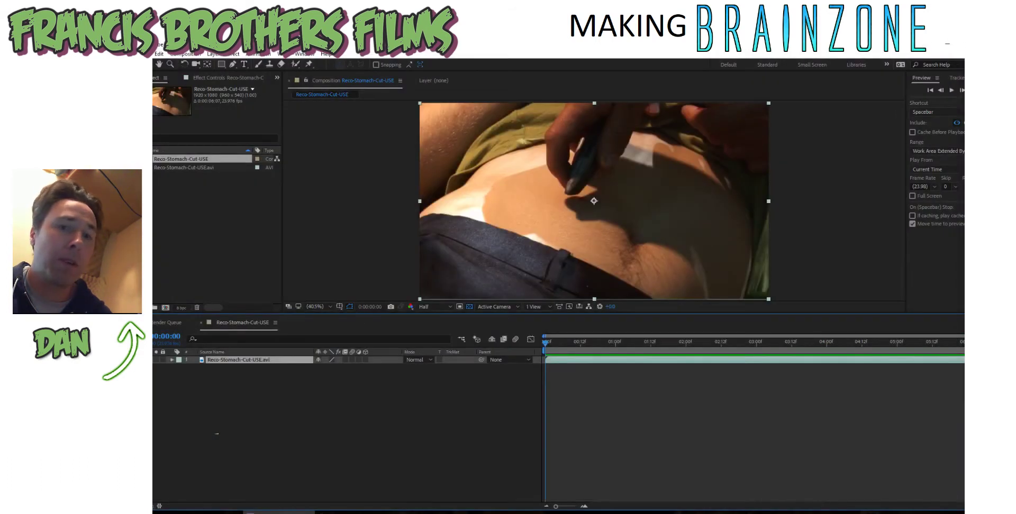
mouse_move(546, 343)
left_mouse_down()
mouse_move(579, 343)
mouse_move(544, 344)
left_mouse_up()
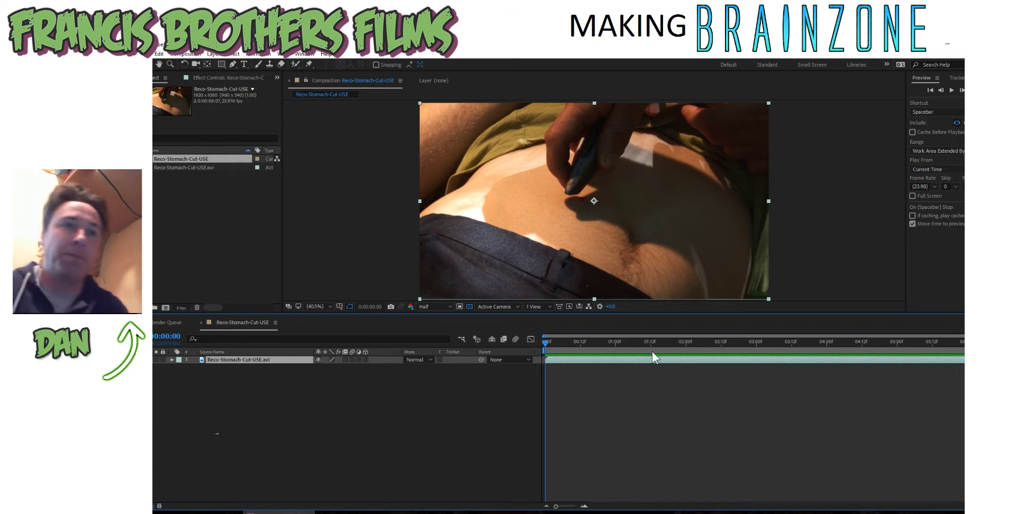
left_click_drag(550, 344, 528, 343)
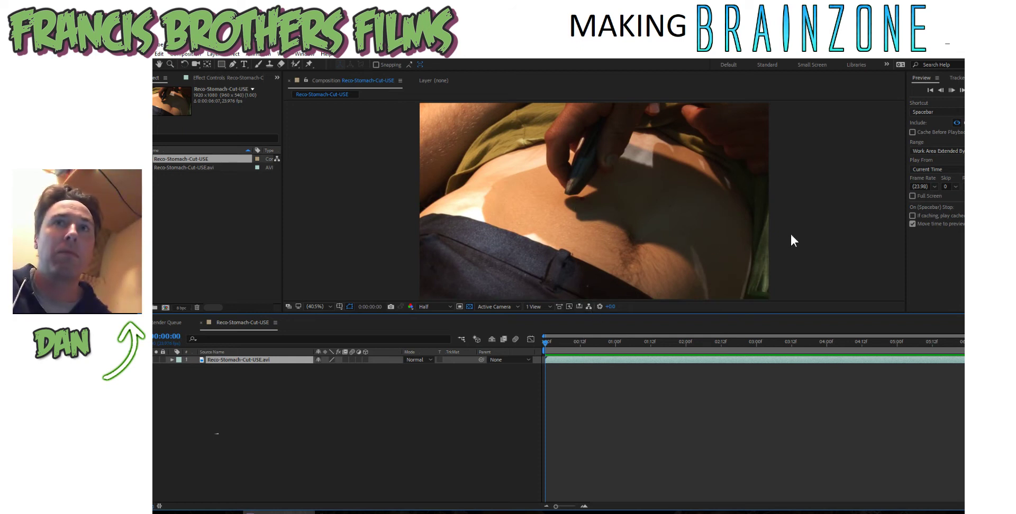
key("space")
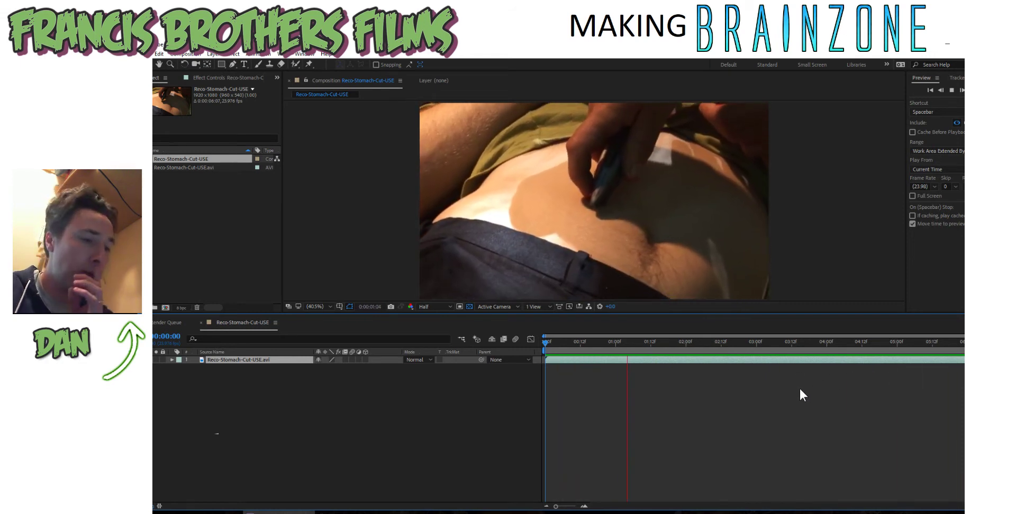
left_click(688, 342)
left_click_drag(697, 351, 530, 367)
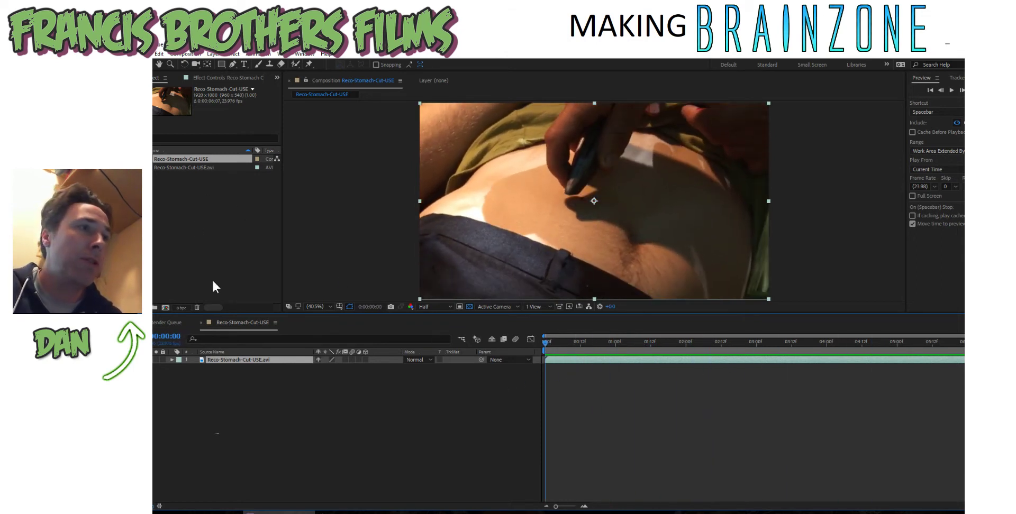
Time-stretch the Reco-Stomach-Cut-USE.avi layer to a new duration of 0:00:04:07
right_click(253, 360)
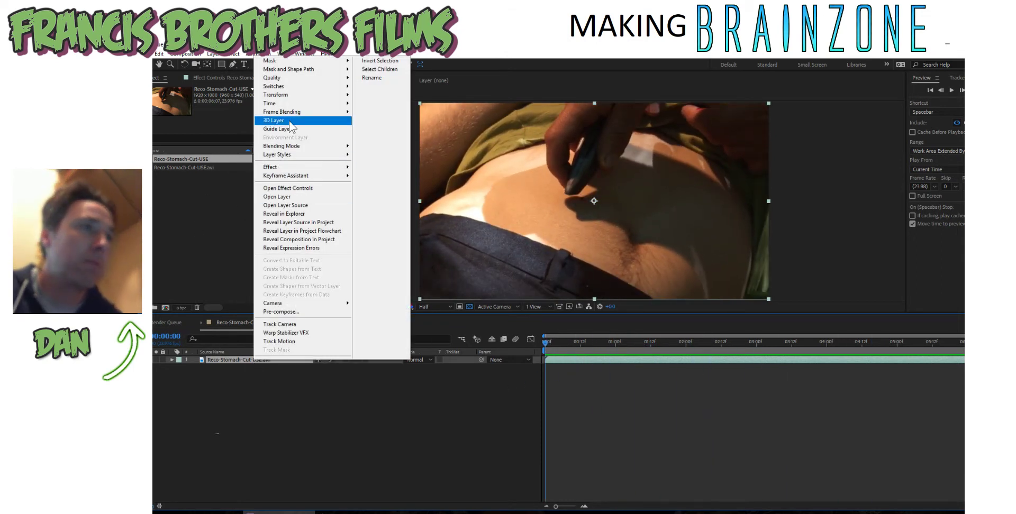
mouse_move(289, 104)
left_click(398, 125)
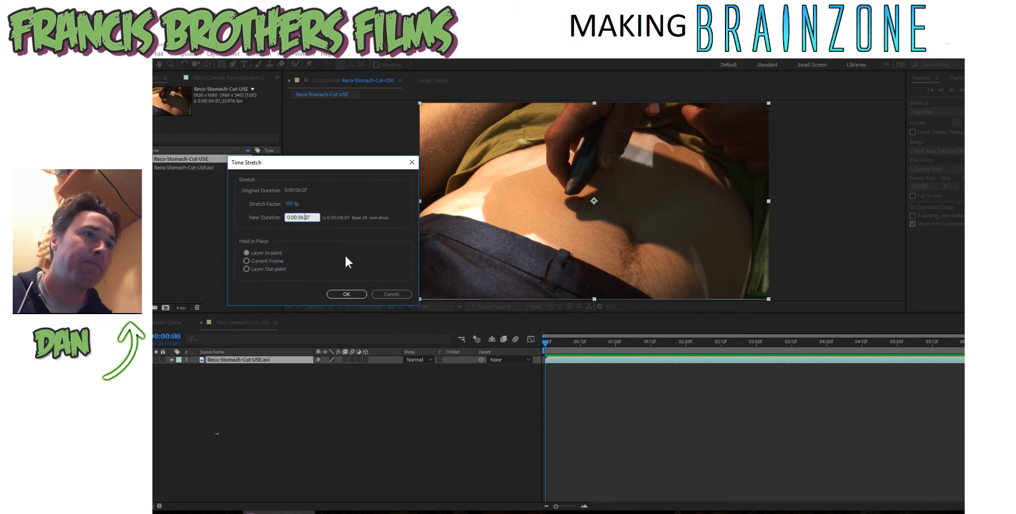
key("BackSpace")
type("4")
key("Return")
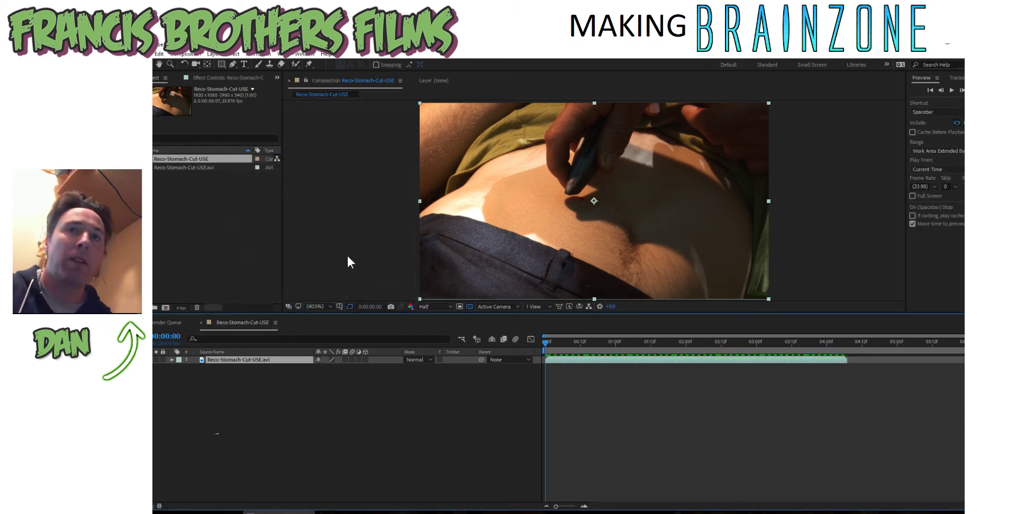
Preview the sped-up clip and shorten the work area to end where the footage layer ends
key("space")
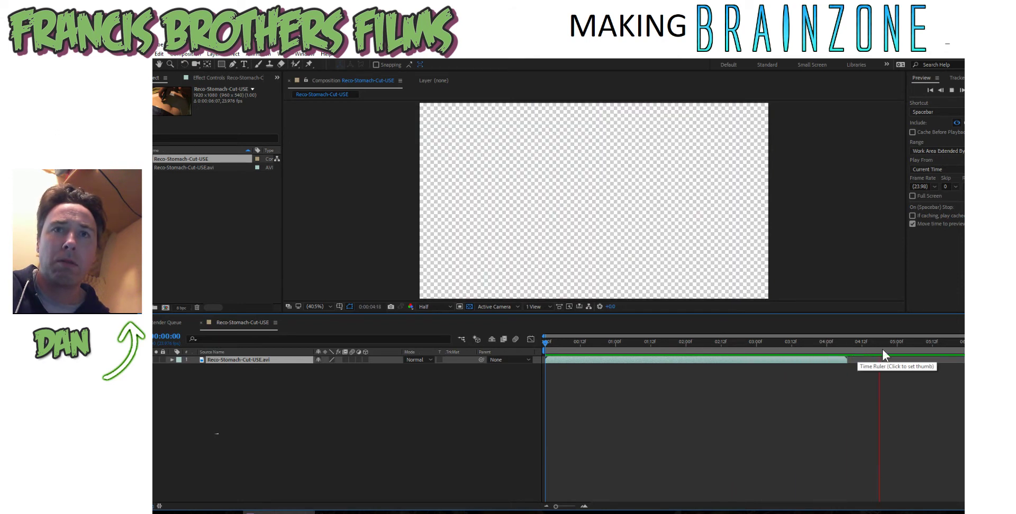
left_click_drag(962, 350, 848, 350)
key("space")
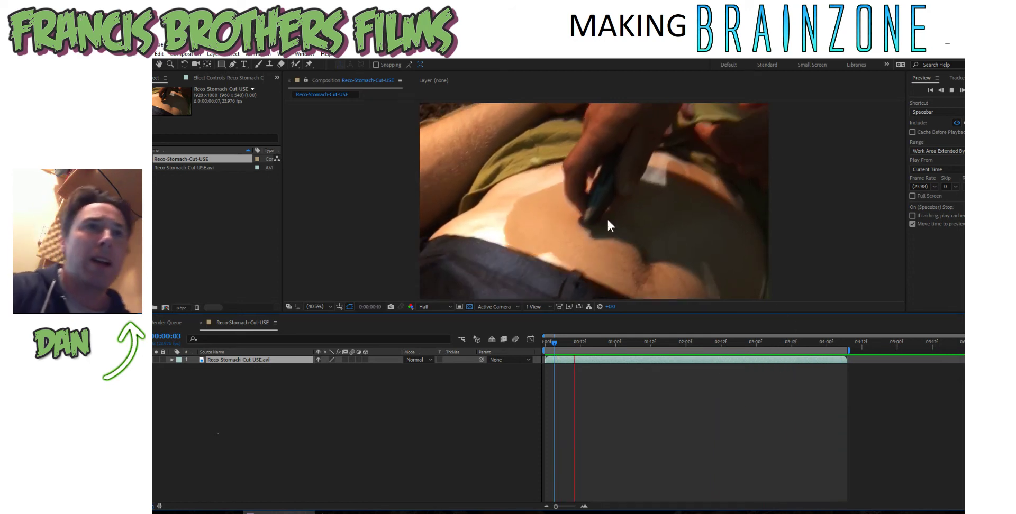
left_click_drag(644, 342, 543, 350)
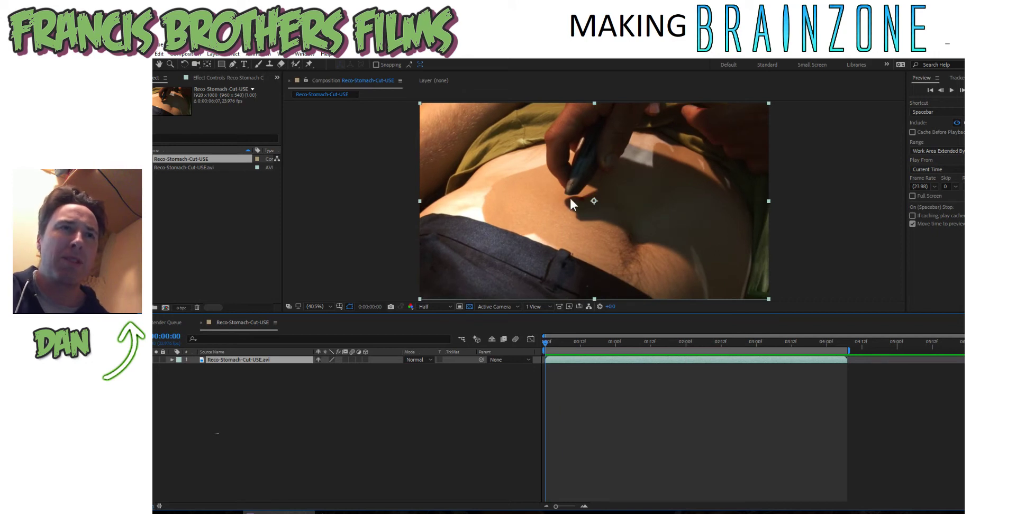
mouse_move(548, 348)
left_mouse_down()
mouse_move(624, 348)
mouse_move(536, 361)
left_mouse_up()
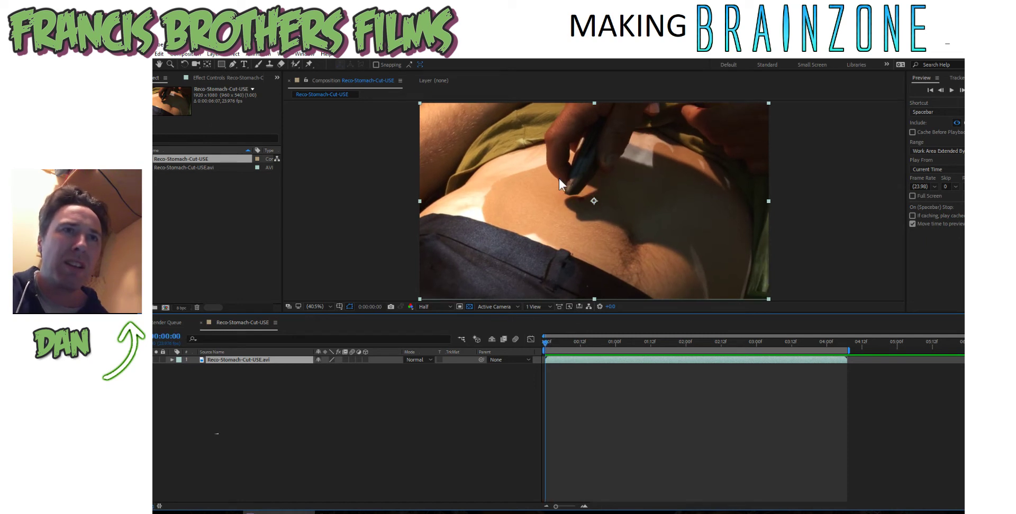
Examine the opening frames up close around the blade tip, then play and scrub through the clip from the start
key("period")
key("period")
key("period")
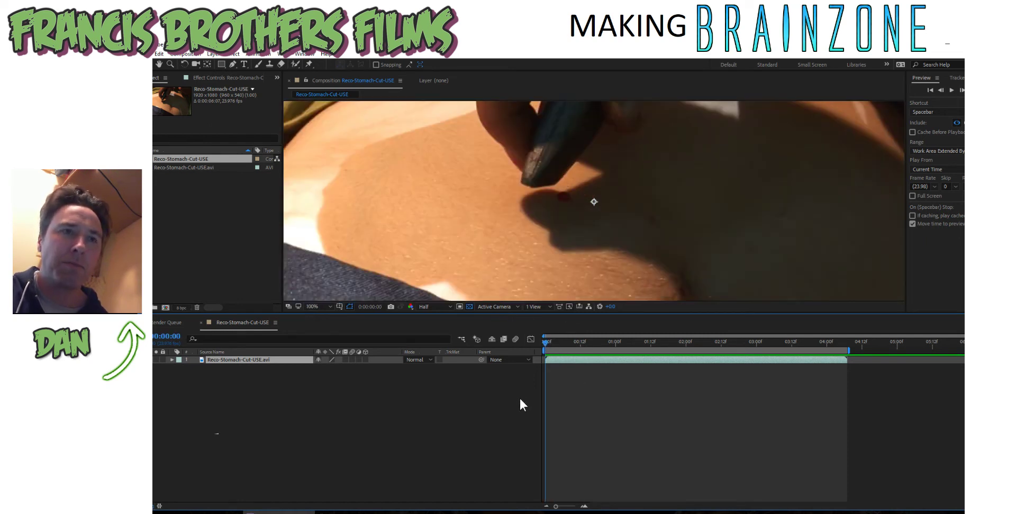
left_click_drag(551, 345, 550, 363)
scroll(547, 233, "down", 2)
left_click(555, 343)
left_click_drag(557, 344, 537, 370)
key("space")
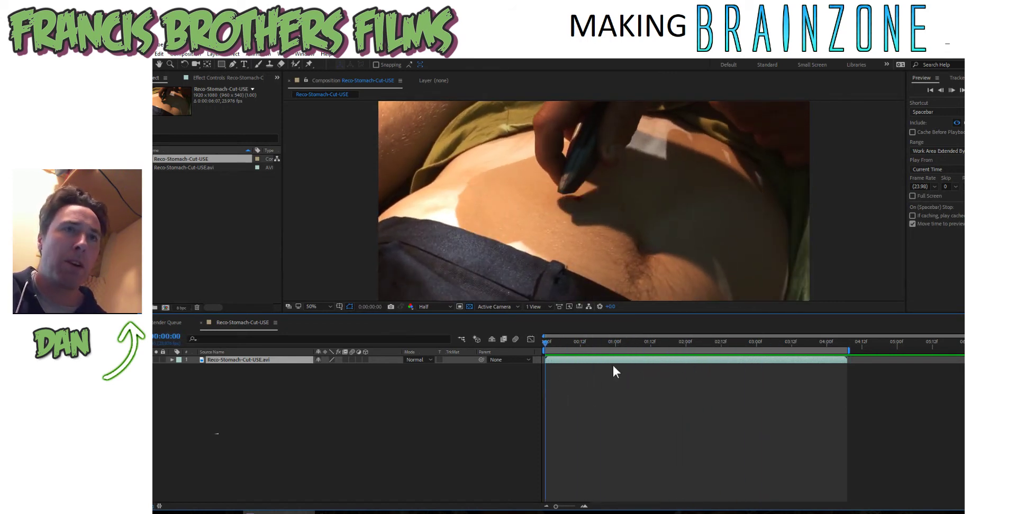
left_click_drag(639, 342, 811, 335)
key("Home")
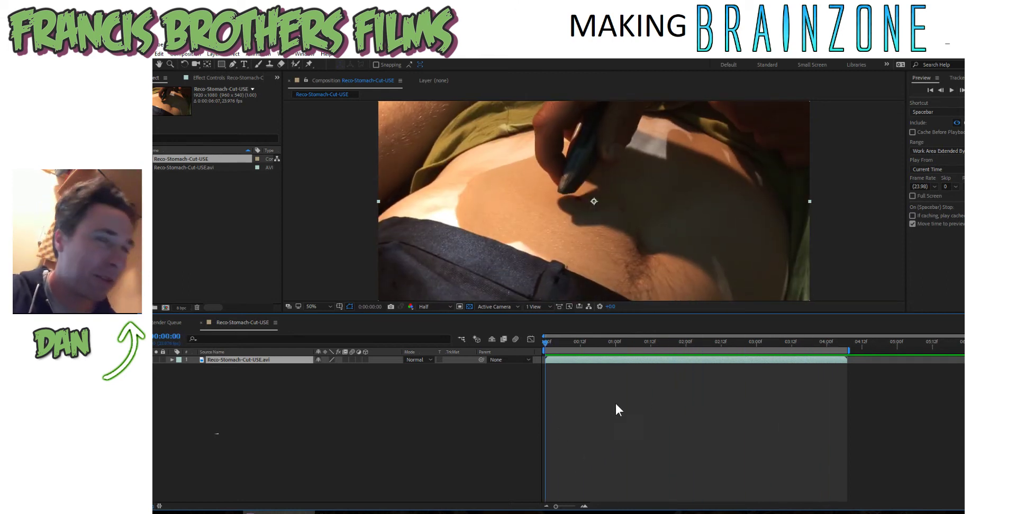
left_click_drag(558, 342, 544, 370)
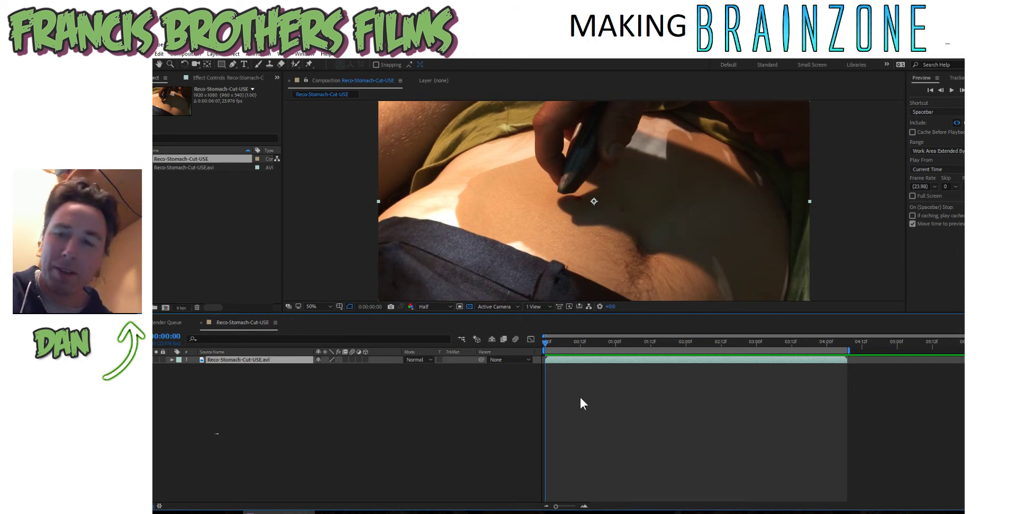
left_click_drag(596, 347, 536, 351)
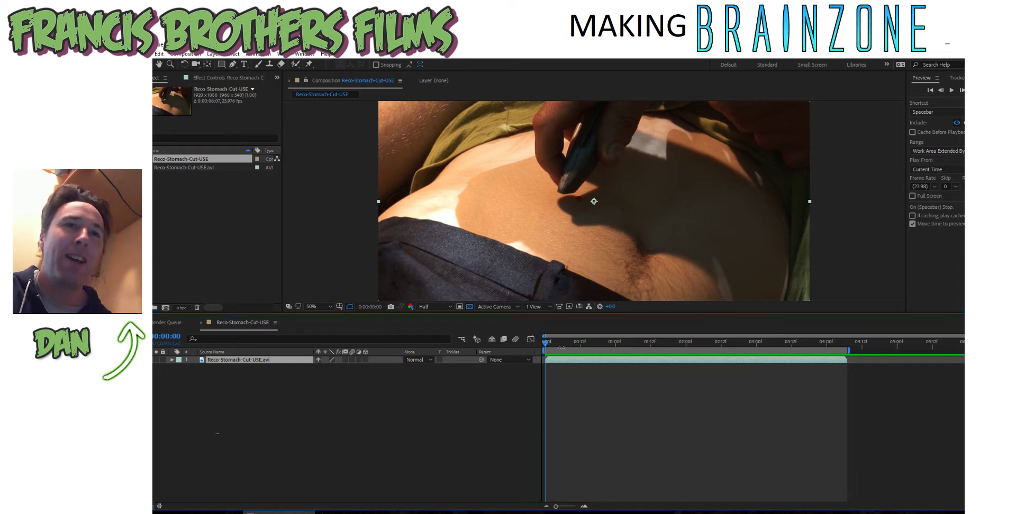
Scrub and play through the clip to examine how the blade and the blood move across the stomach
left_click_drag(546, 344, 674, 357)
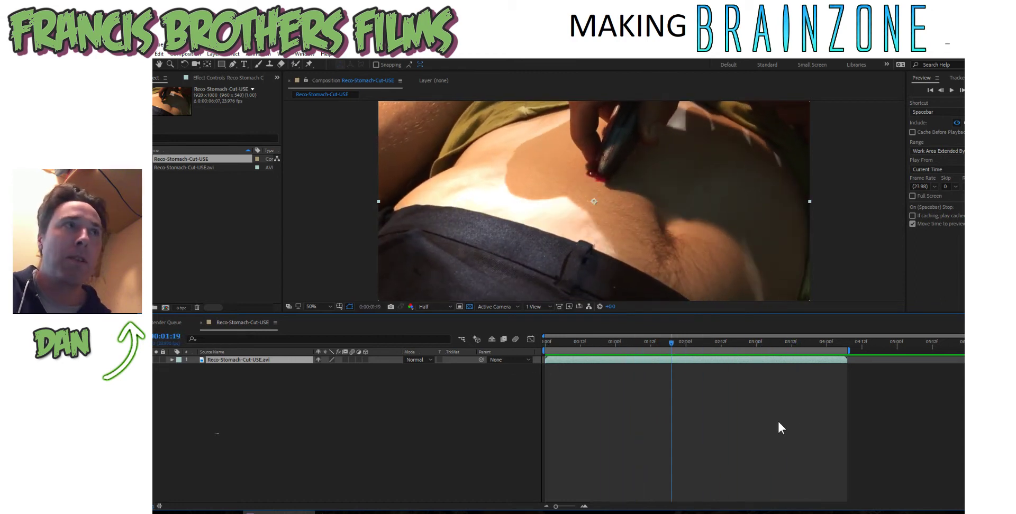
left_click_drag(629, 344, 818, 361)
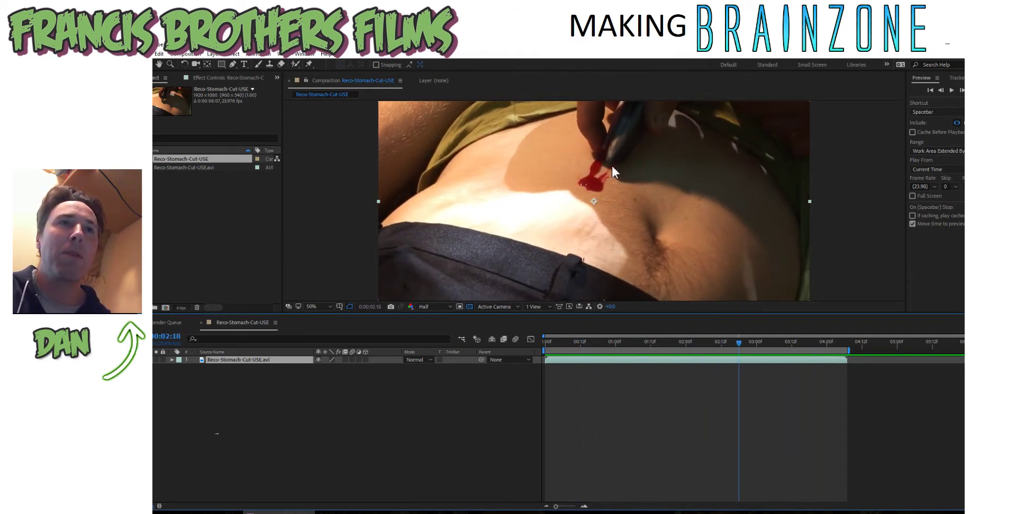
left_click_drag(716, 332, 680, 343)
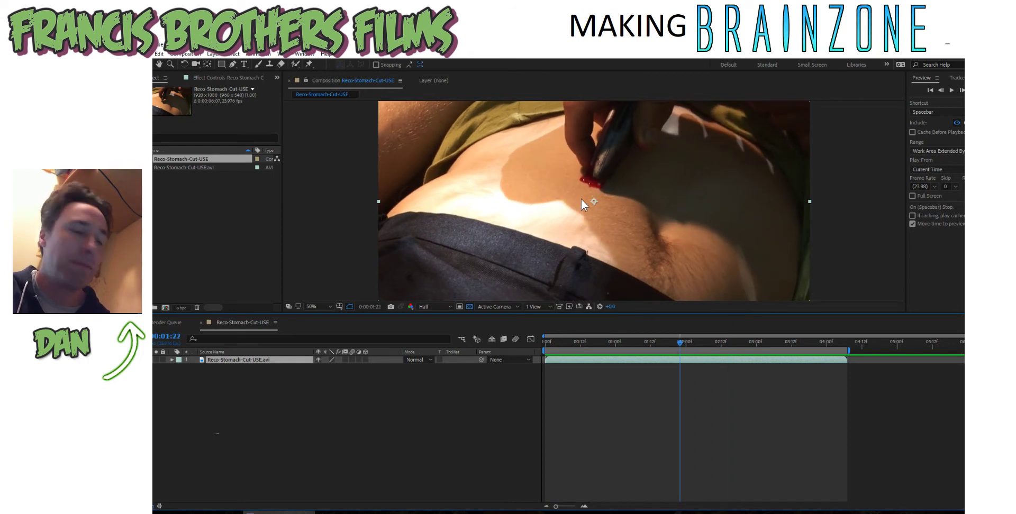
left_click_drag(678, 345, 814, 347)
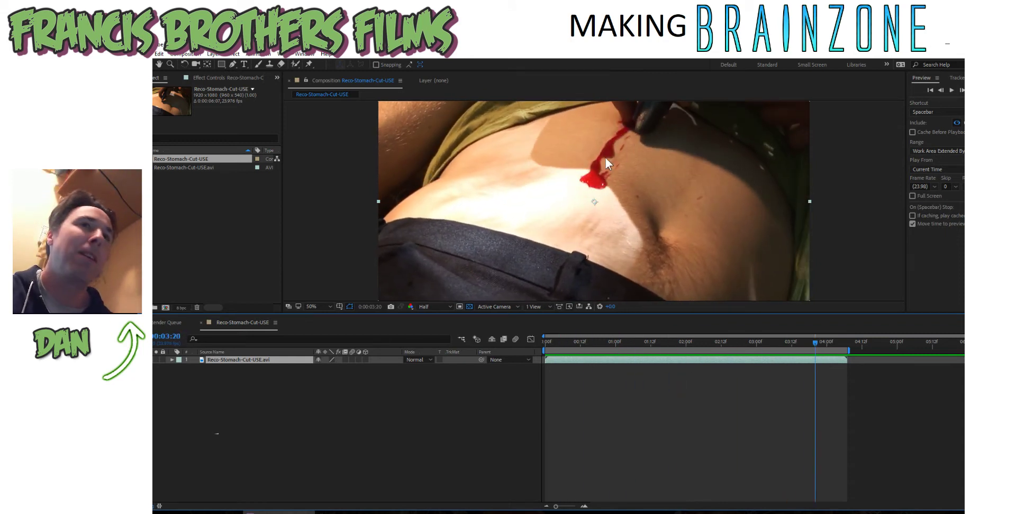
left_click_drag(818, 344, 686, 356)
key("space")
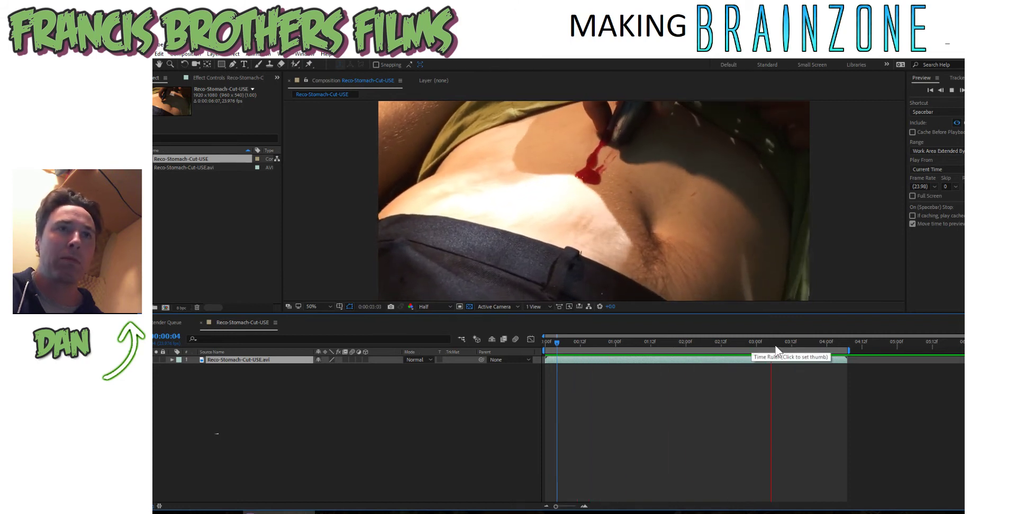
left_click(803, 359)
left_click_drag(583, 355, 642, 355)
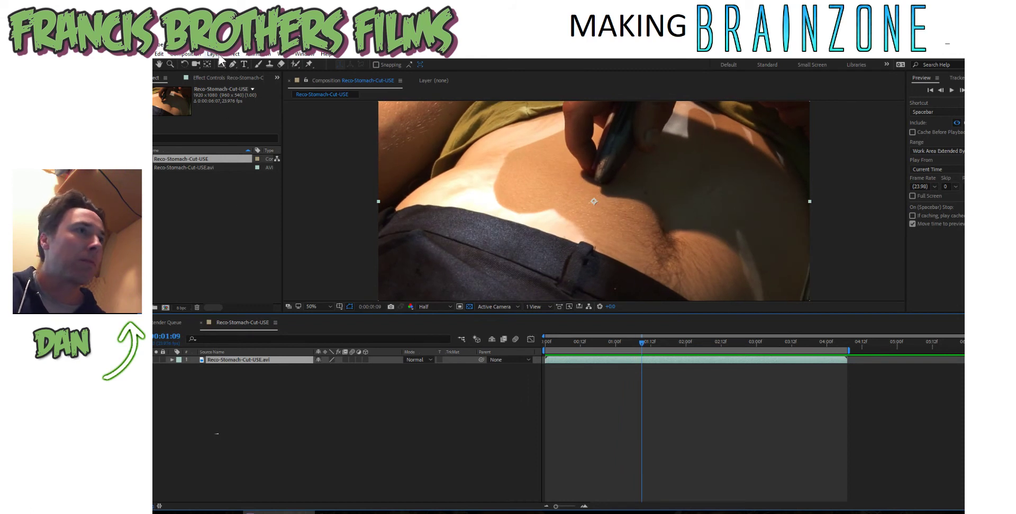
Add a new null object to the composition
left_click(223, 56)
mouse_move(207, 65)
left_click(345, 105)
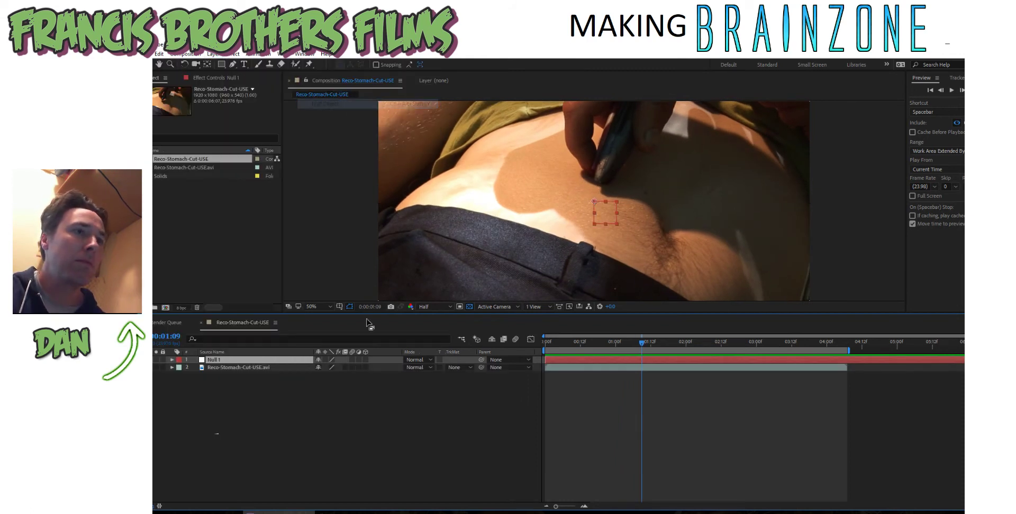
Start Position keyframing on the null at the first frame and place it at the blade tip, about 798, 499
left_click_drag(671, 349, 535, 348)
left_click(172, 360)
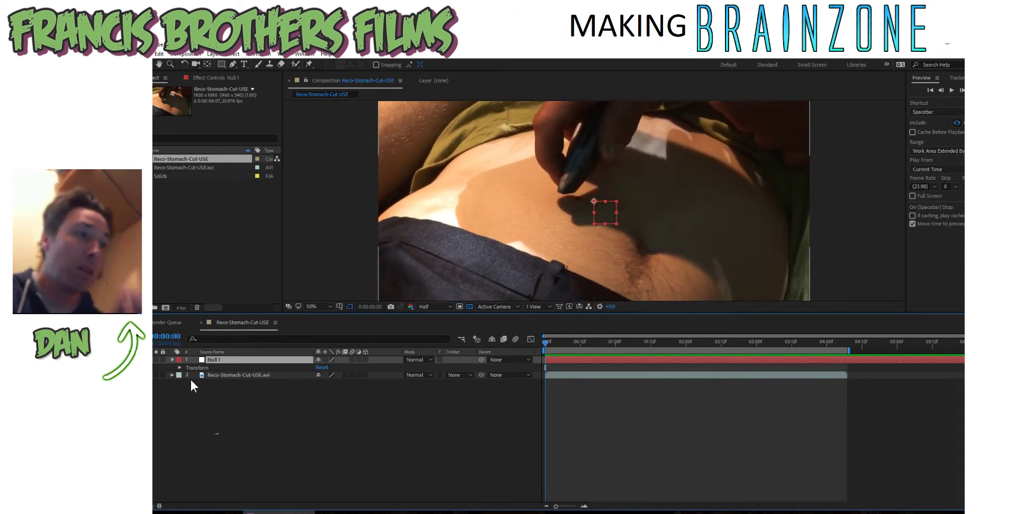
left_click(179, 368)
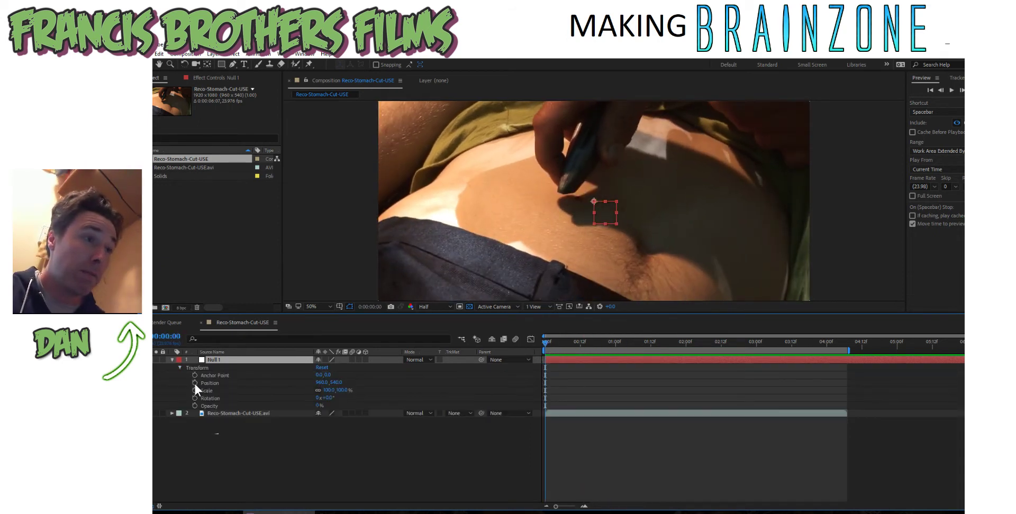
left_click(194, 382)
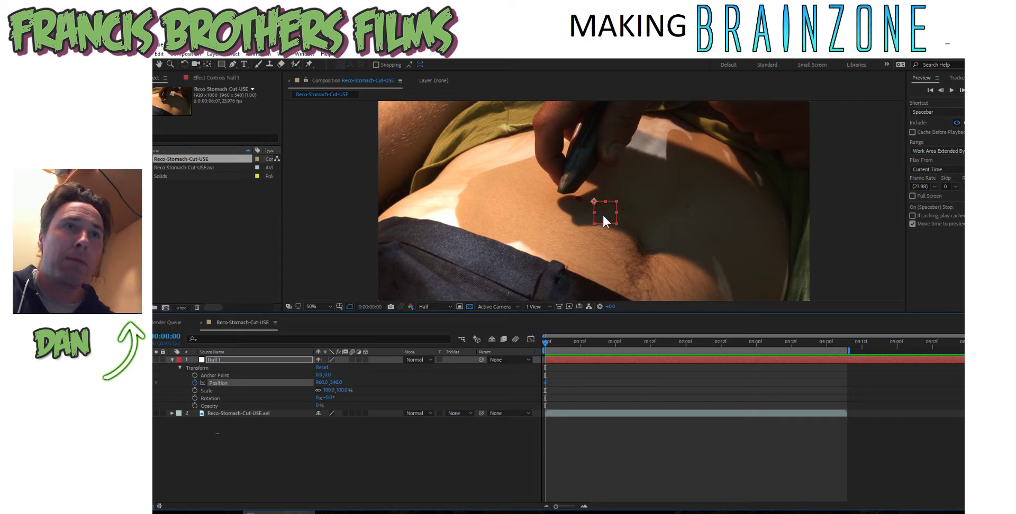
scroll(605, 221, "up", 2)
left_click_drag(613, 225, 541, 206)
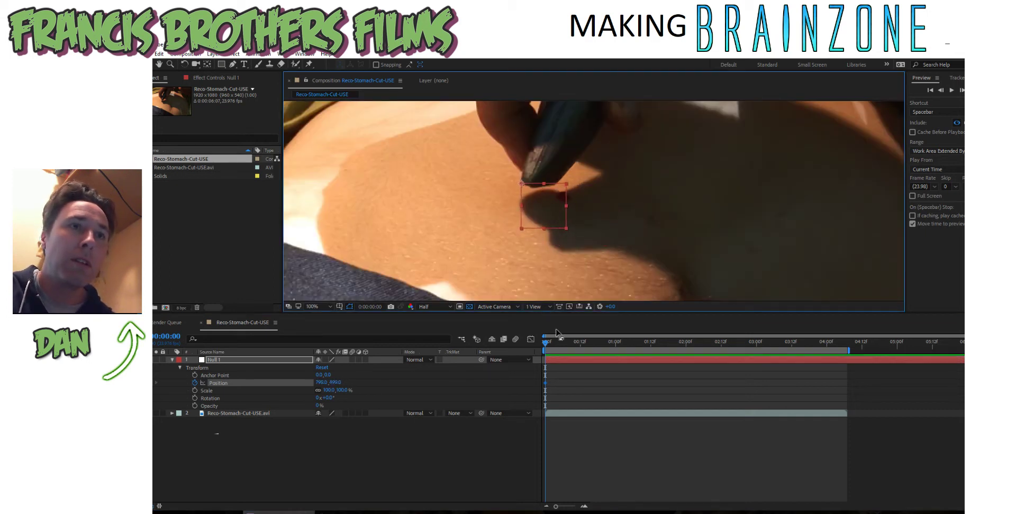
Advance to 0:00:00:06 for the null's next position keyframe
left_click_drag(545, 343, 562, 341)
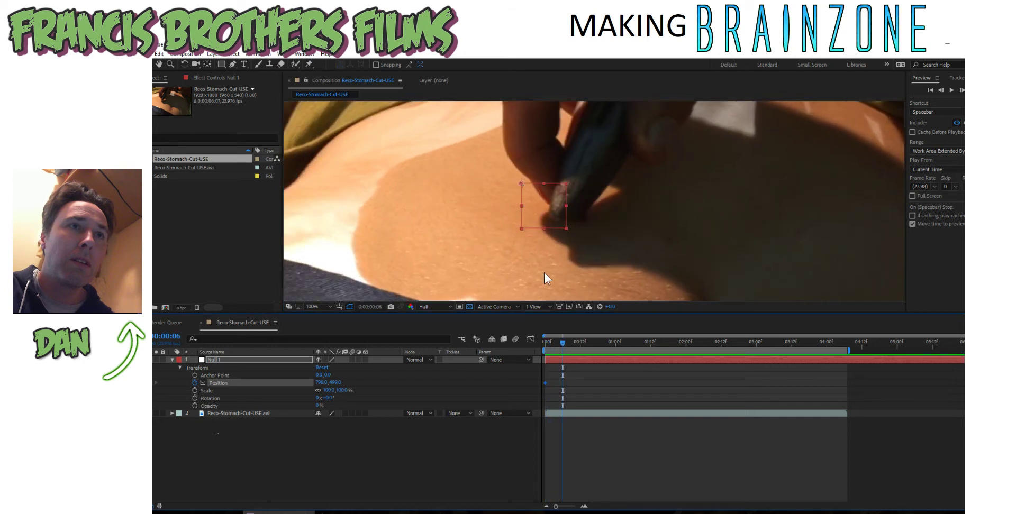